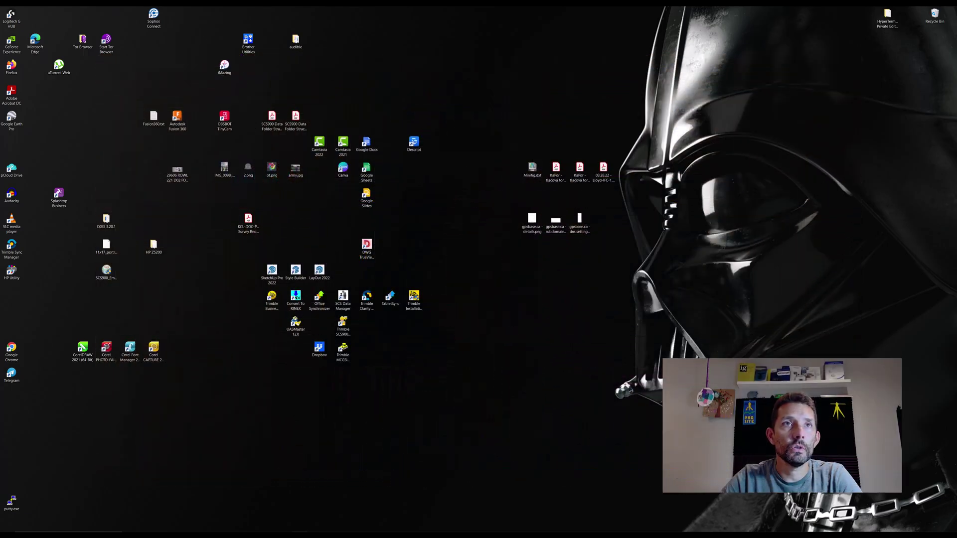
Scroll the File Flipper registration form down to Get Free Download, then move the browser off-screen
{"action": "left_click_drag", "start_coordinate": [323, 35], "coordinate": [527, 39]}
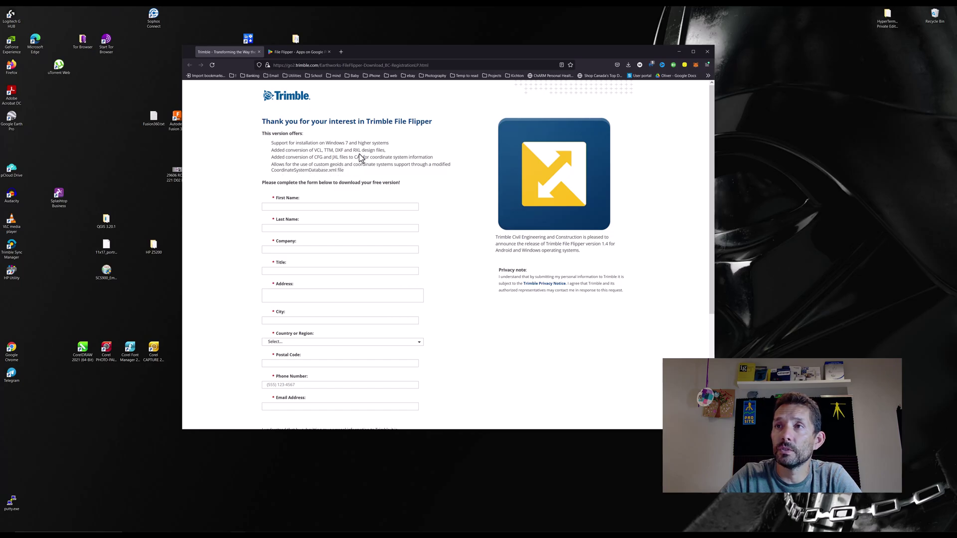
{"action": "scroll", "coordinate": [372, 158], "scroll_direction": "down", "scroll_amount": 3}
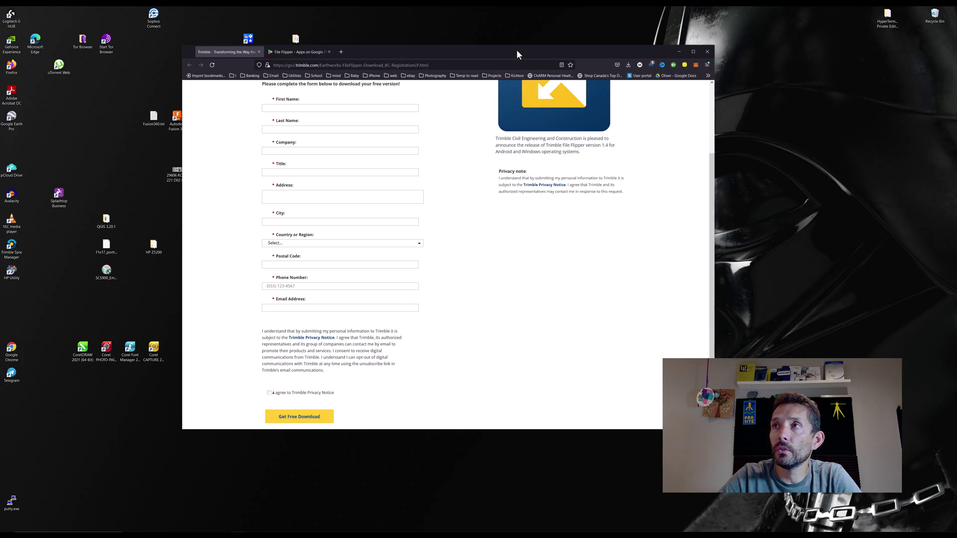
{"action": "left_click_drag", "start_coordinate": [515, 54], "coordinate": [0, 70]}
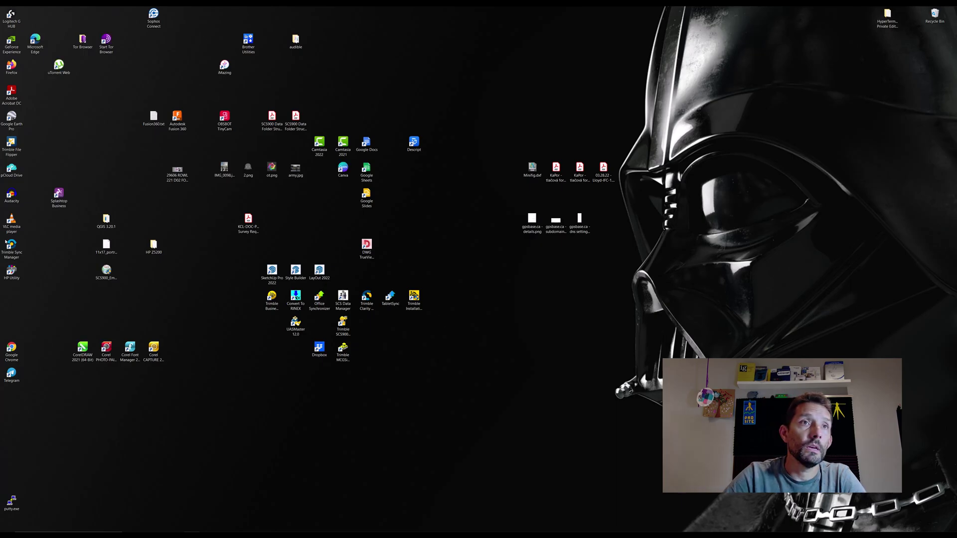
Browse the File Flipper Google Play listing, then hide the browser to show the desktop
{"action": "left_click_drag", "start_coordinate": [0, 83], "coordinate": [409, 83]}
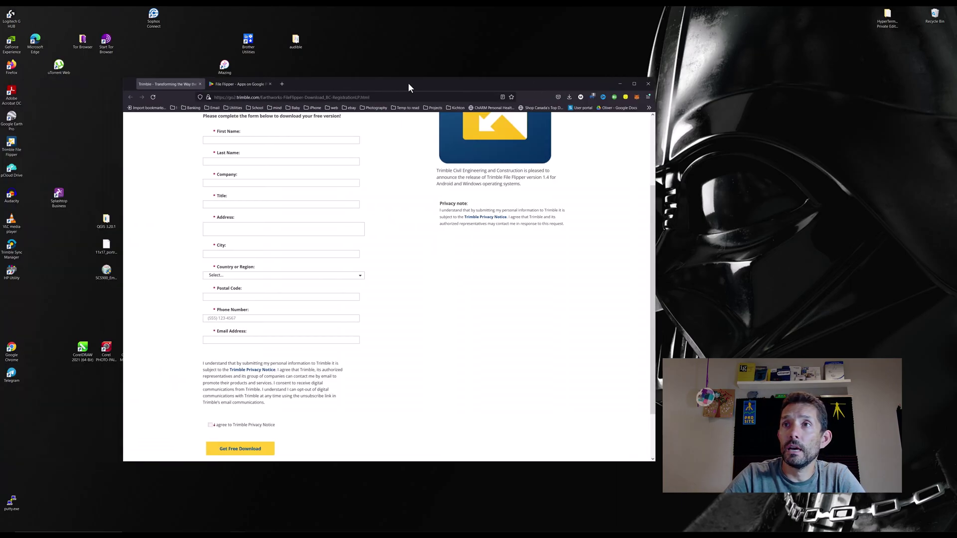
{"action": "left_click", "coordinate": [240, 86]}
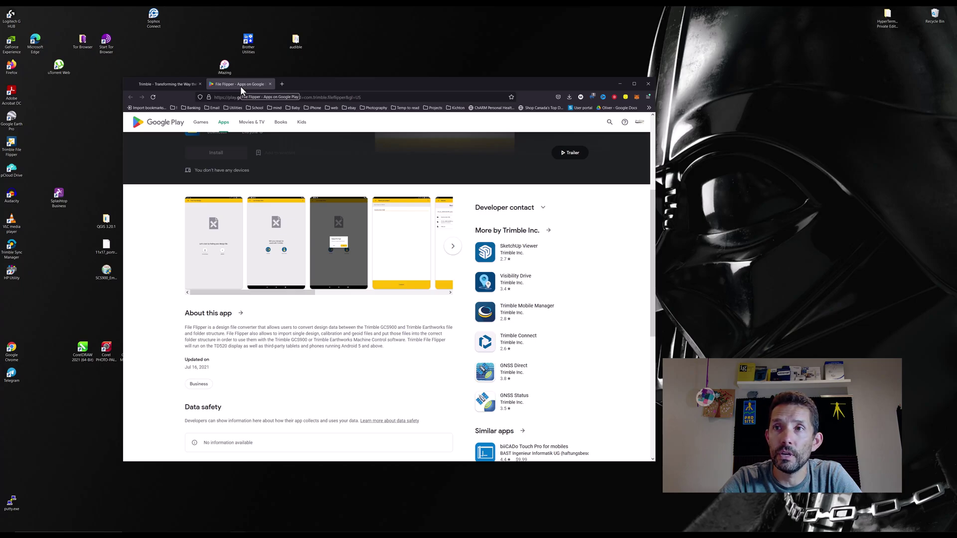
{"action": "scroll", "coordinate": [301, 207], "scroll_direction": "down", "scroll_amount": 5}
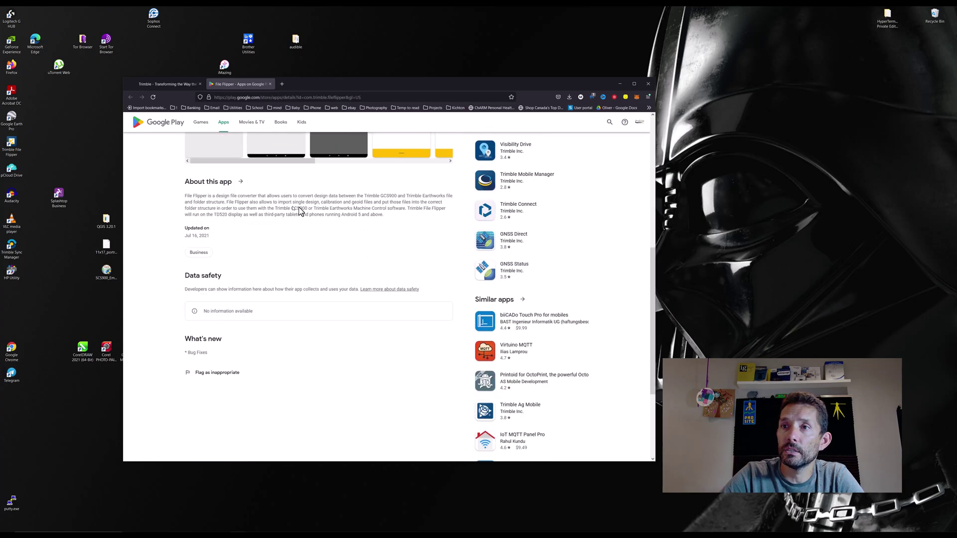
{"action": "scroll", "coordinate": [352, 111], "scroll_direction": "up", "scroll_amount": 4}
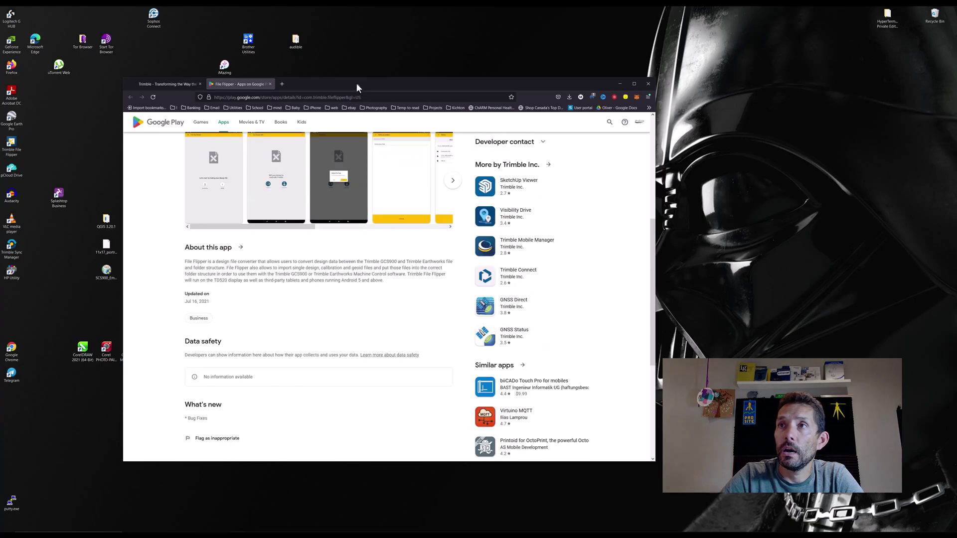
{"action": "key", "text": "super+d"}
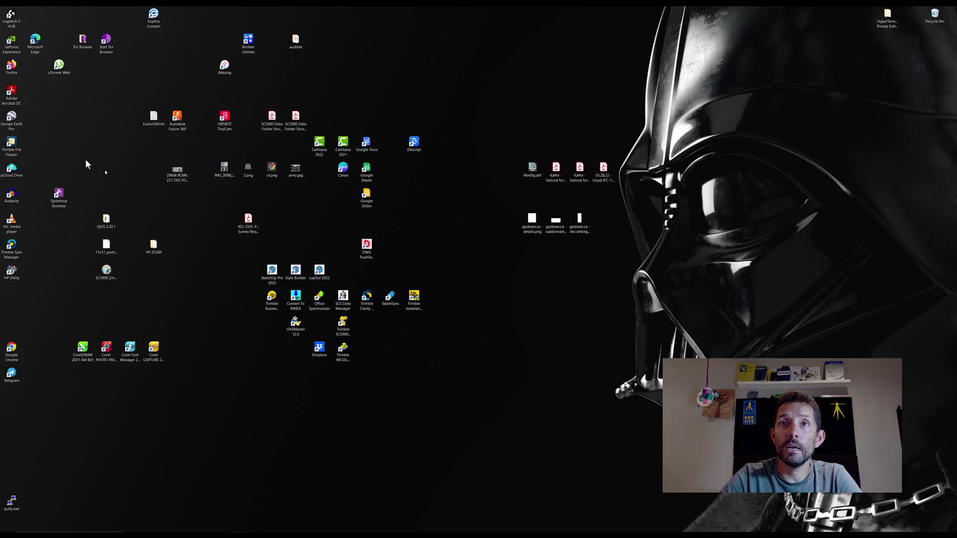
Move the File Flipper shortcut beside the Trimble icons and launch the program
{"action": "left_click_drag", "start_coordinate": [11, 145], "coordinate": [439, 300]}
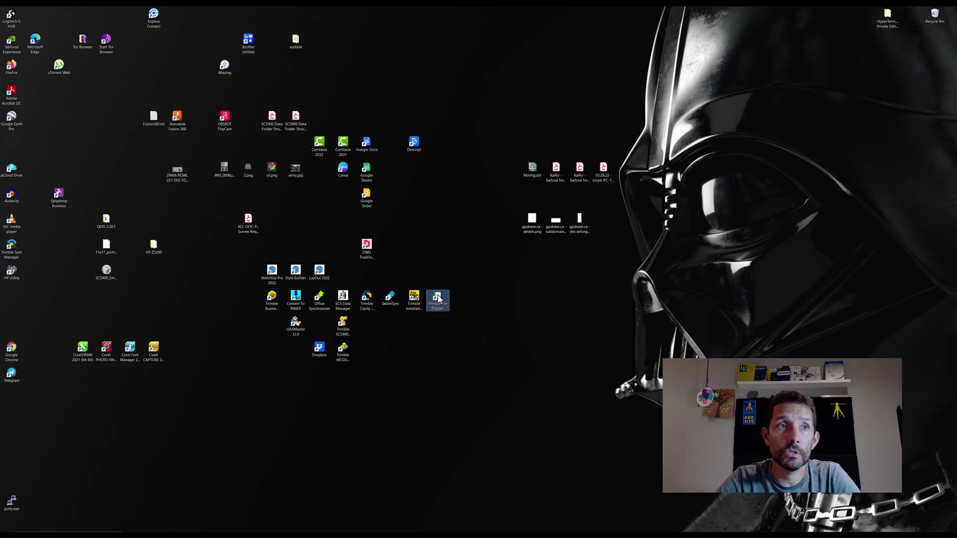
{"action": "double_click", "coordinate": [438, 299]}
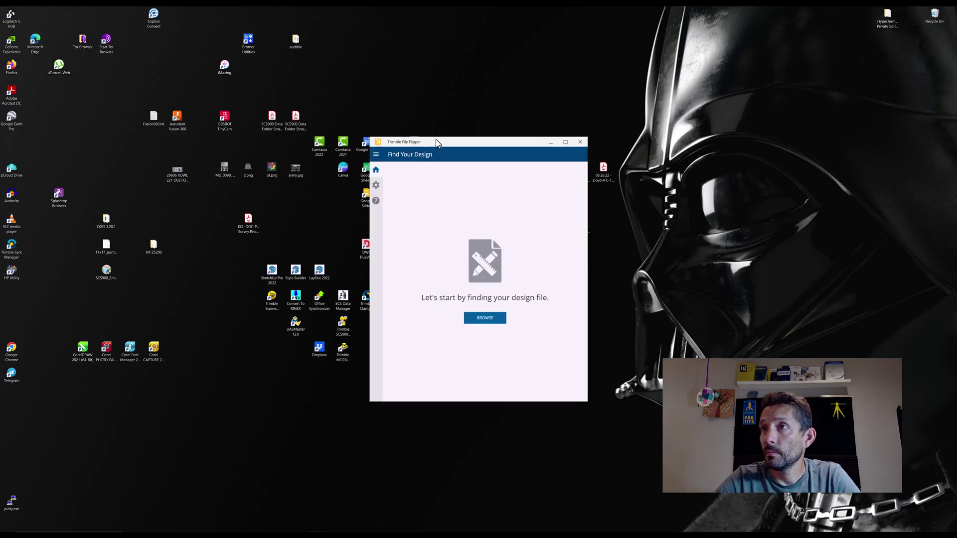
Check the File Flipper version under Settings > About, return Home and toggle the navigation pane
{"action": "left_click_drag", "start_coordinate": [435, 142], "coordinate": [410, 117]}
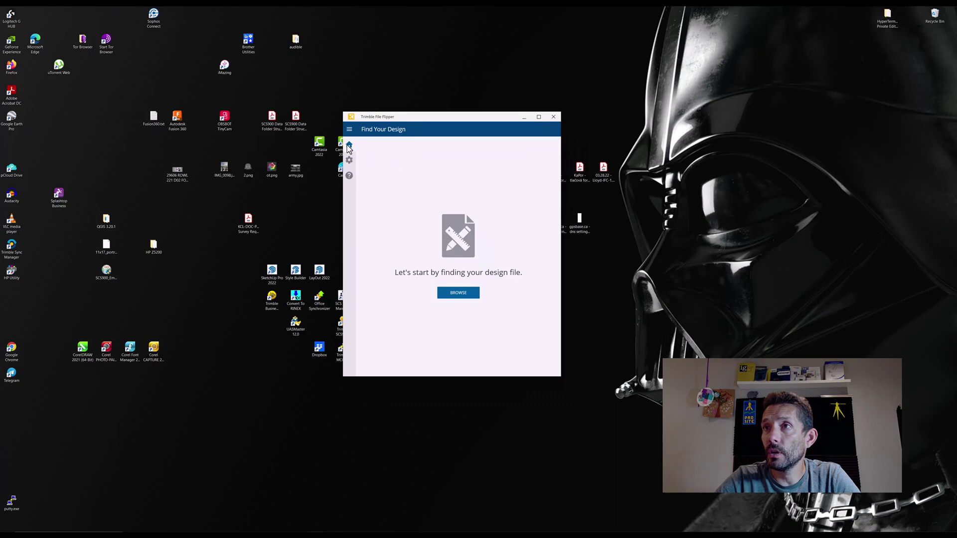
{"action": "left_click", "coordinate": [350, 160]}
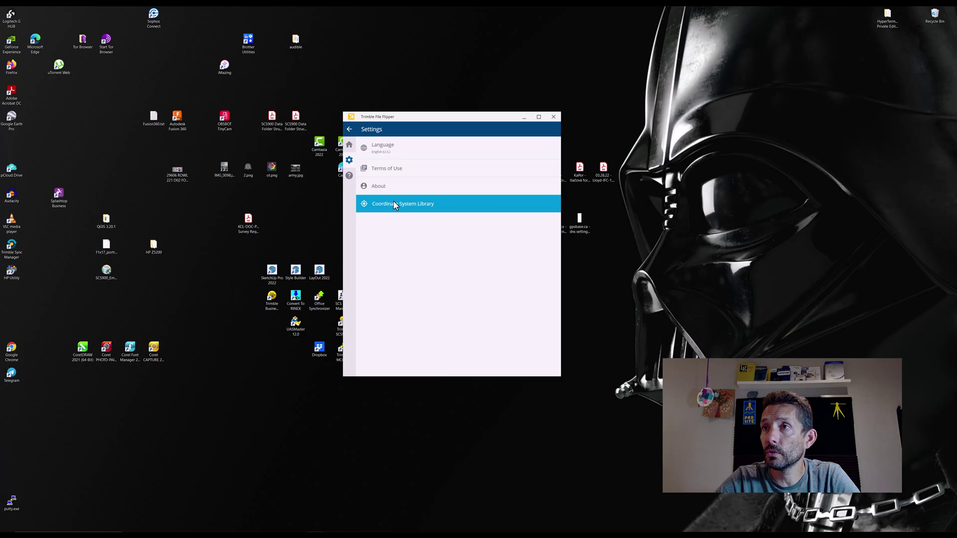
{"action": "left_click", "coordinate": [387, 185]}
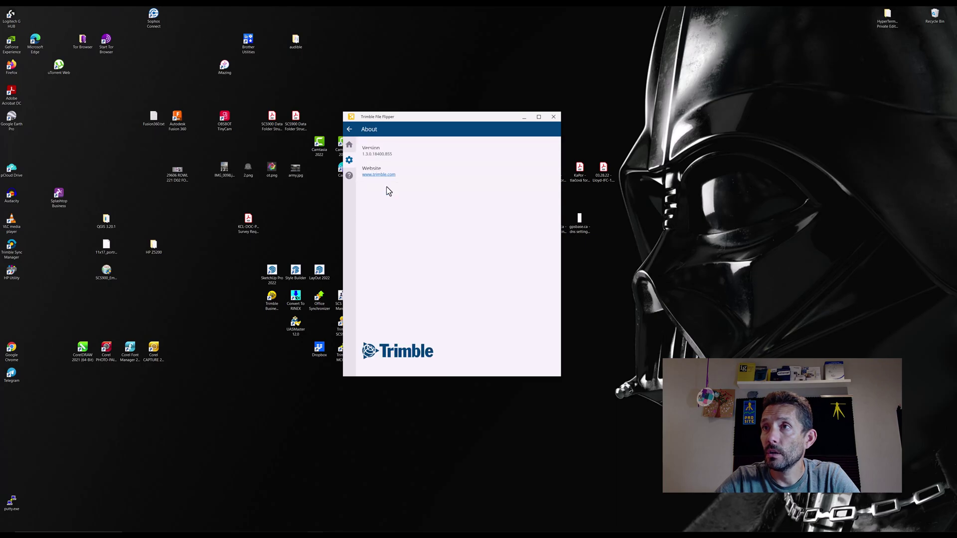
{"action": "left_click", "coordinate": [350, 146]}
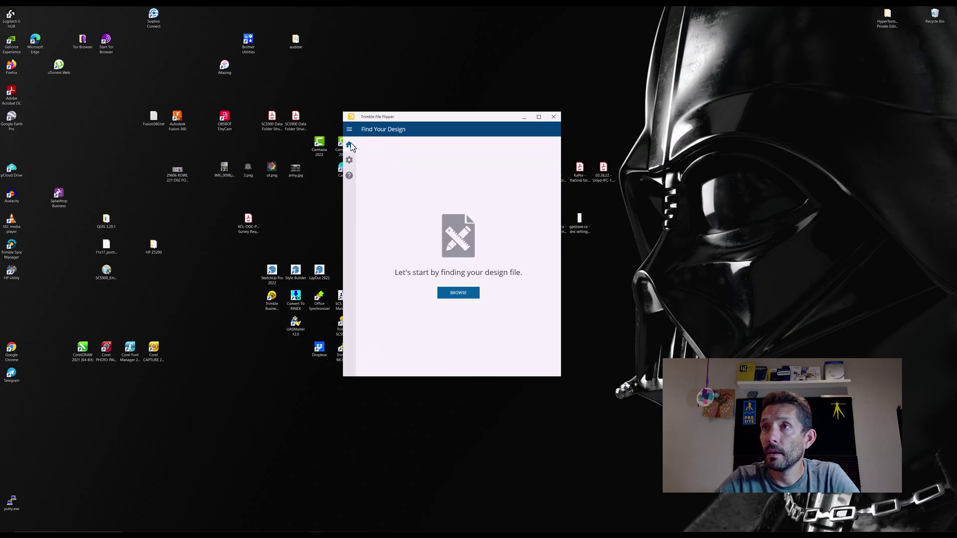
{"action": "left_click", "coordinate": [349, 130]}
{"action": "left_click", "coordinate": [349, 130]}
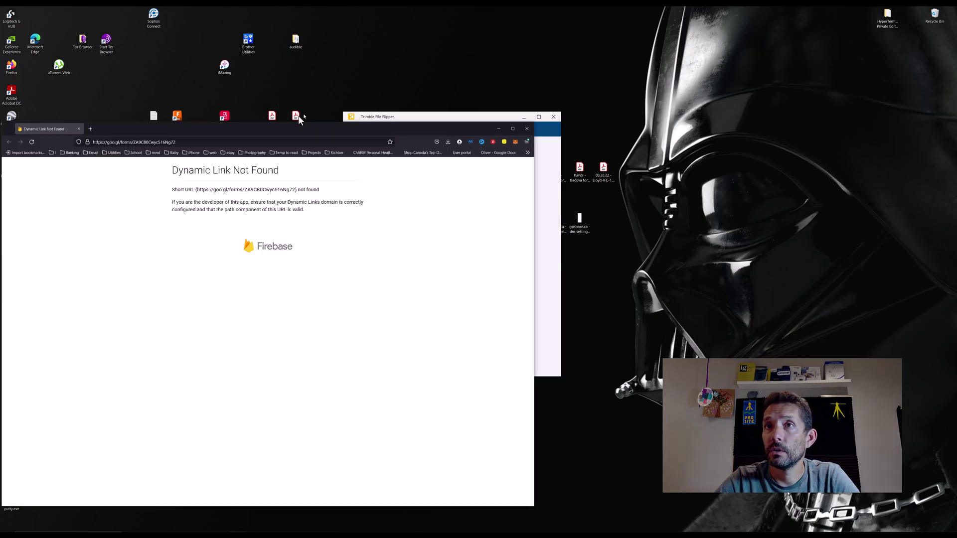
Bring the 'Dynamic Link Not Found' help page into view and close it
{"action": "left_click_drag", "start_coordinate": [253, 133], "coordinate": [392, 80]}
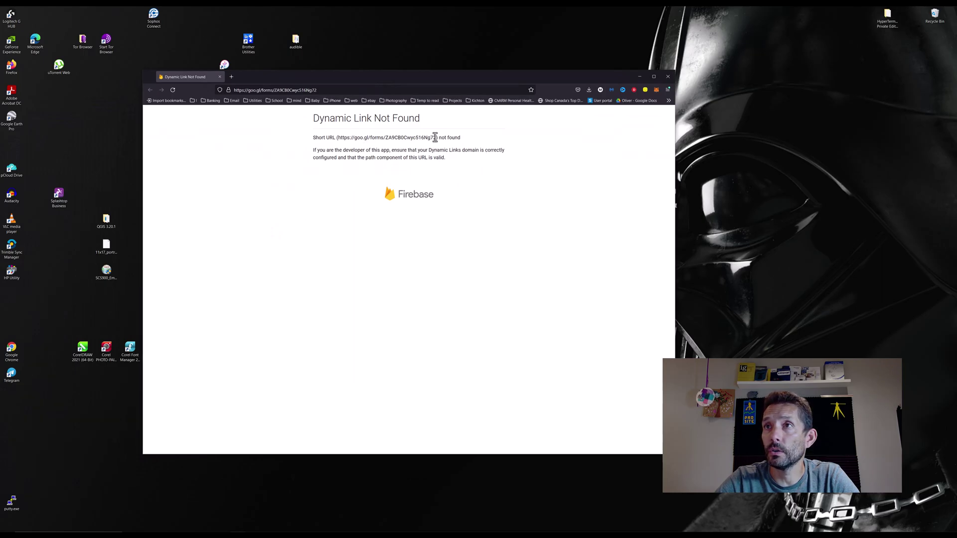
{"action": "left_click", "coordinate": [662, 74]}
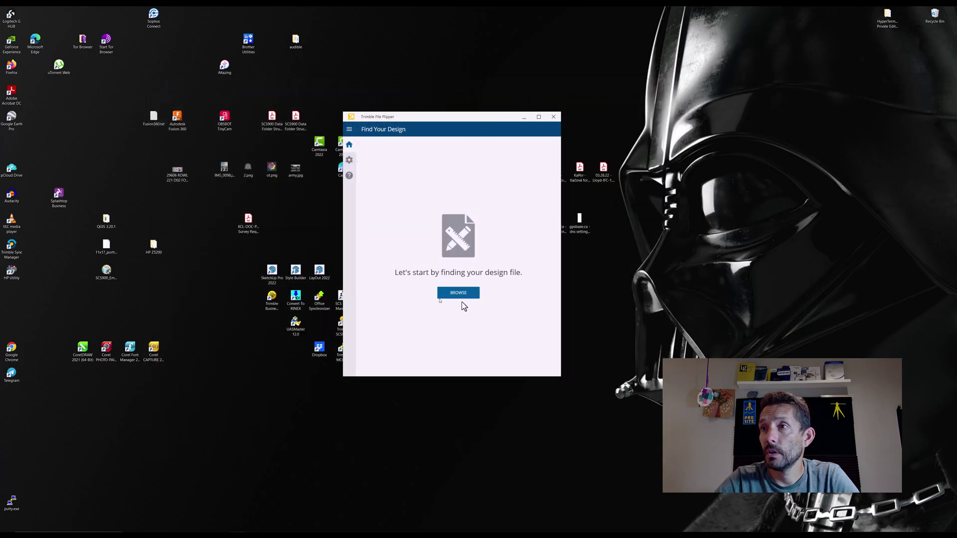
Load 036 - 464 Hinton.svd and .svl from the Jul 27 2022 - new design Hinton folder
{"action": "left_click", "coordinate": [462, 293]}
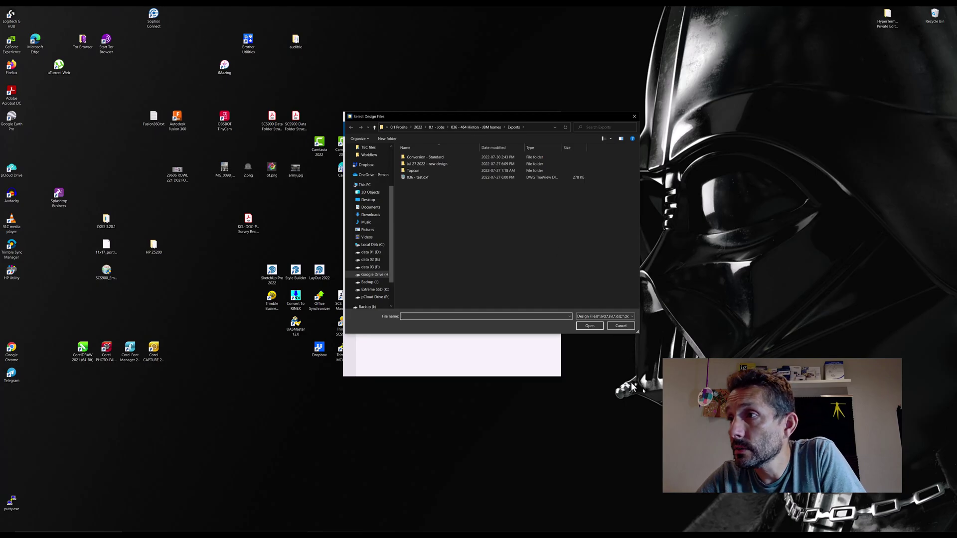
{"action": "left_click", "coordinate": [630, 317]}
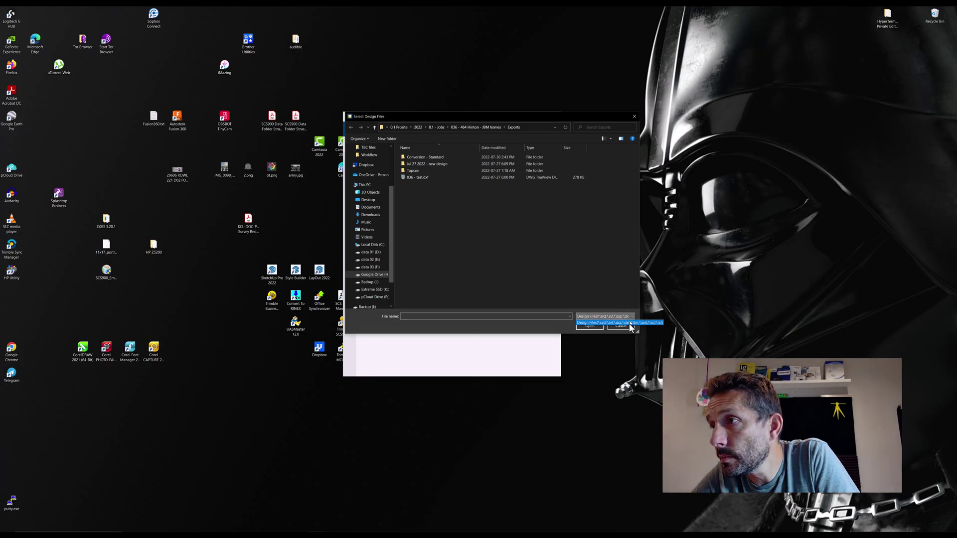
{"action": "left_click", "coordinate": [514, 249]}
{"action": "double_click", "coordinate": [433, 162]}
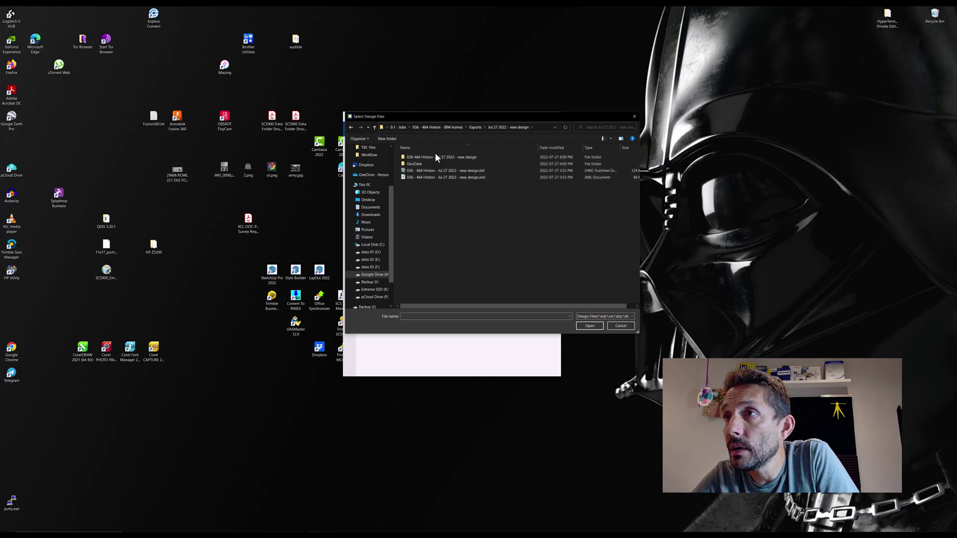
{"action": "double_click", "coordinate": [435, 156]}
{"action": "left_click_drag", "start_coordinate": [435, 170], "coordinate": [421, 153]}
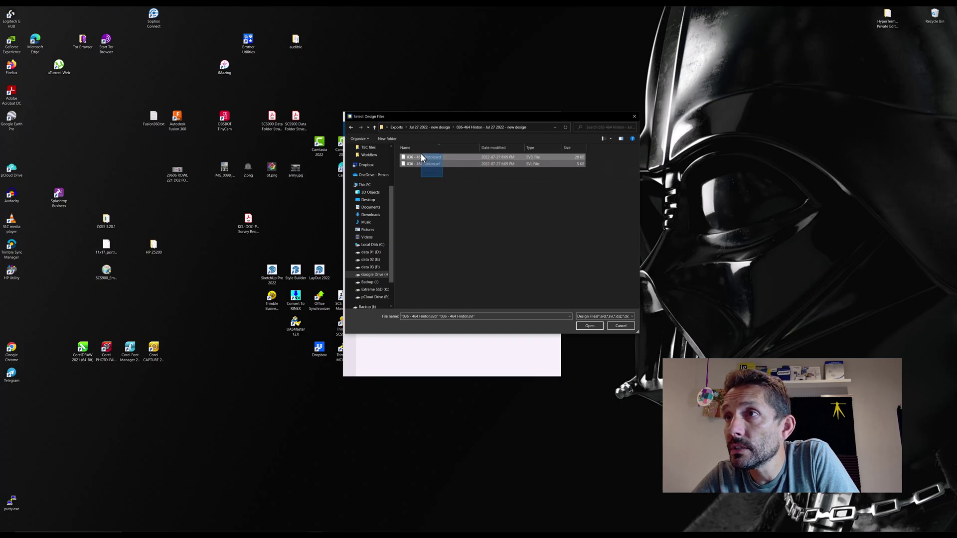
{"action": "left_click", "coordinate": [592, 326]}
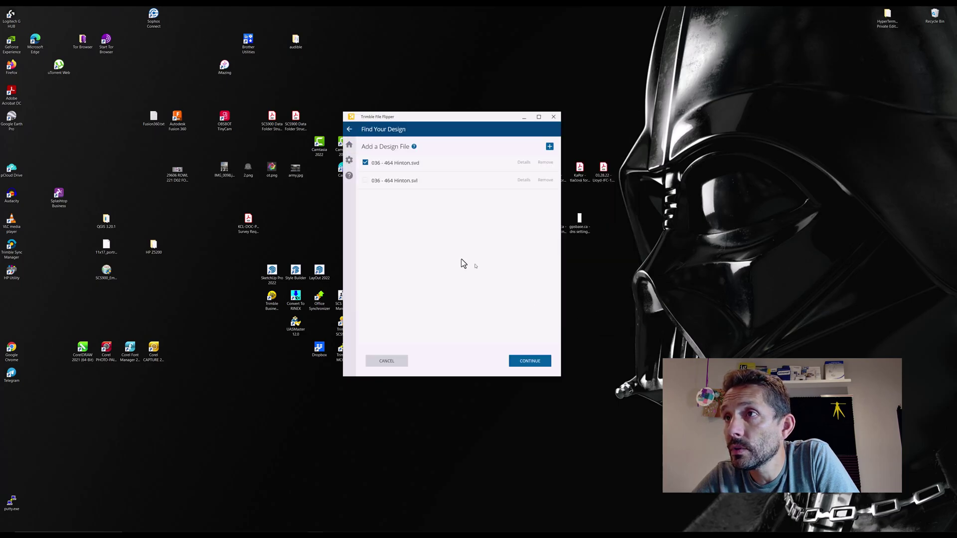
Review the Hinton SVD details, continue, target Earthworks, and confirm it is a new project
{"action": "left_click", "coordinate": [524, 163]}
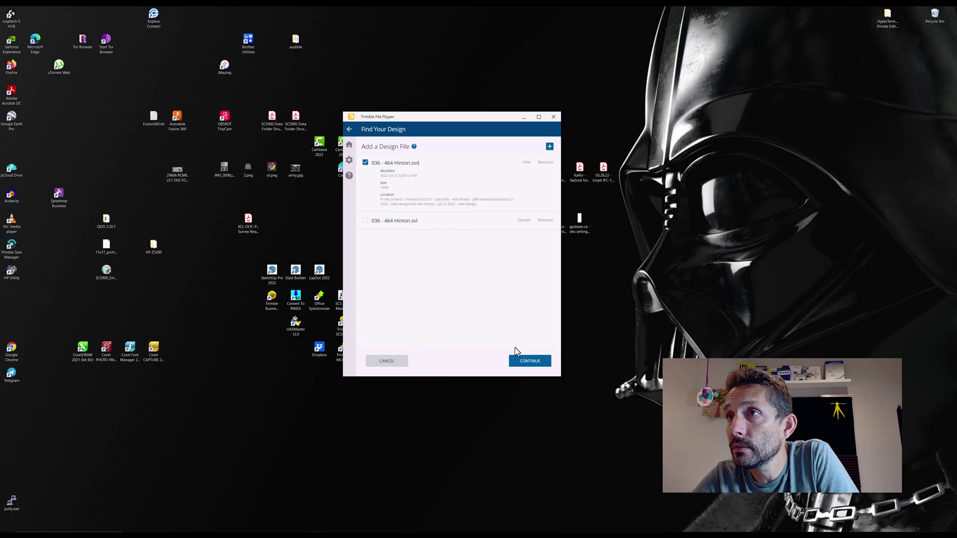
{"action": "left_click", "coordinate": [521, 364]}
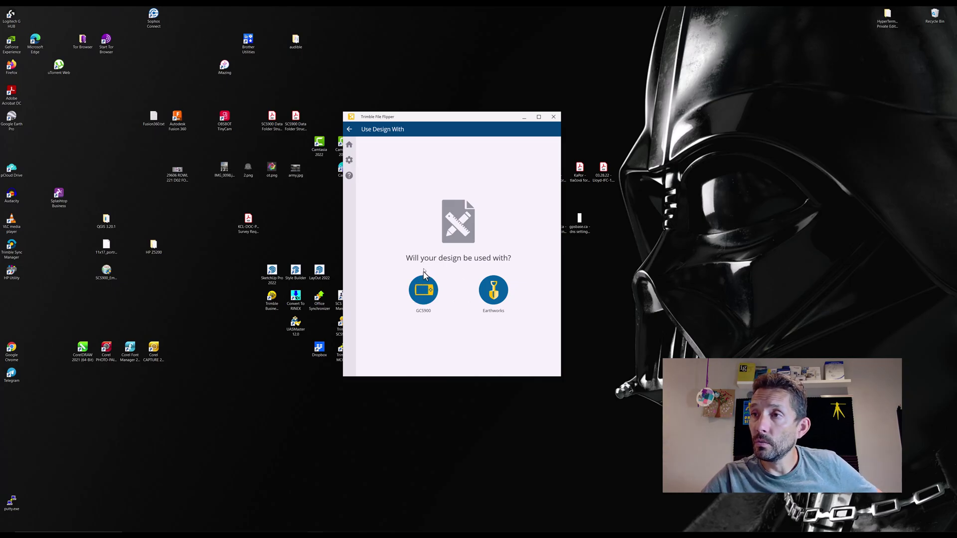
{"action": "left_click", "coordinate": [492, 290]}
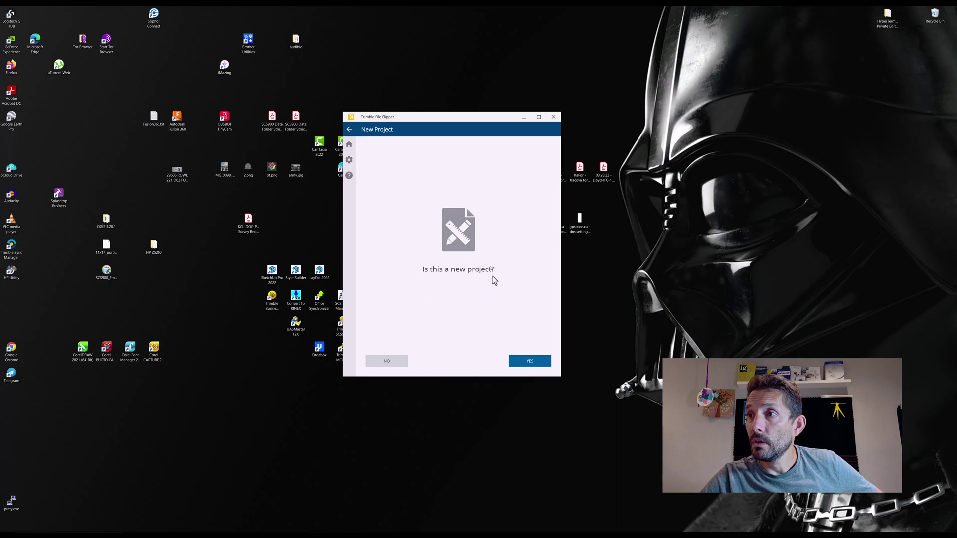
{"action": "left_click", "coordinate": [530, 363]}
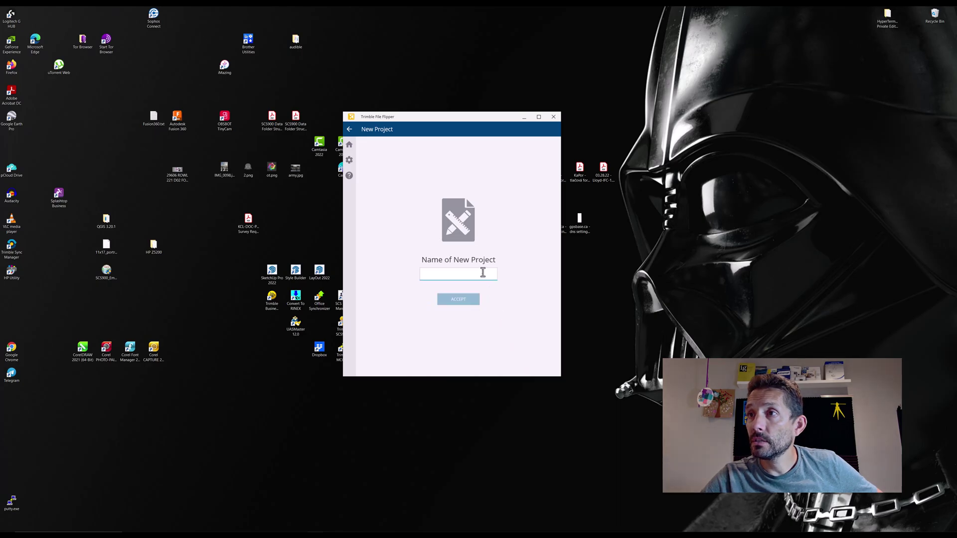
Name the project 123, store its library in Jul 27 2022 - new design, and confirm GPS use
{"action": "type", "text": "123"}
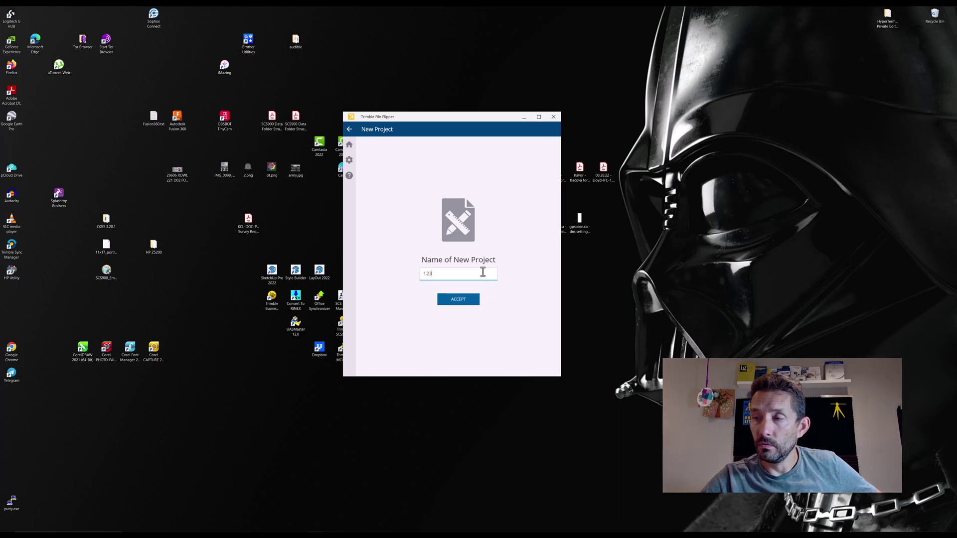
{"action": "left_click", "coordinate": [446, 301]}
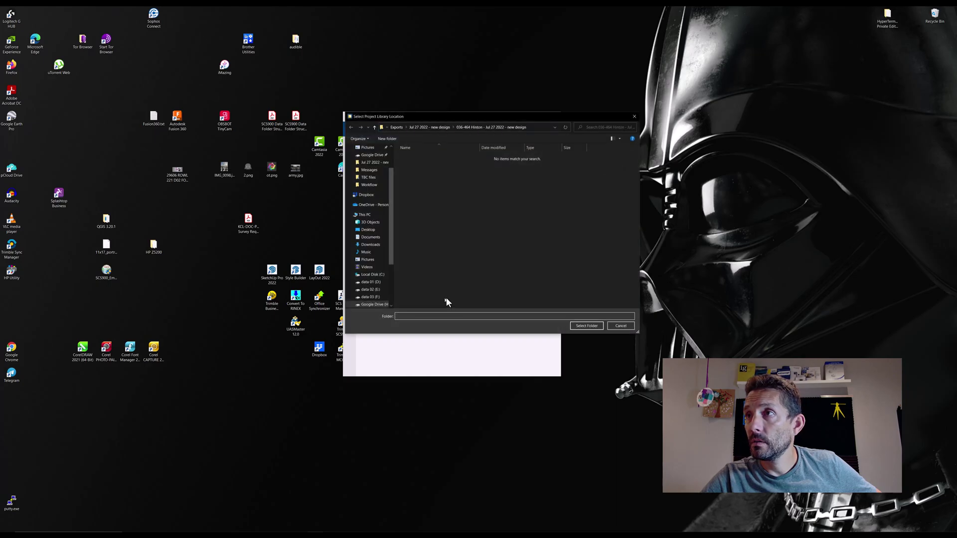
{"action": "left_click", "coordinate": [444, 127]}
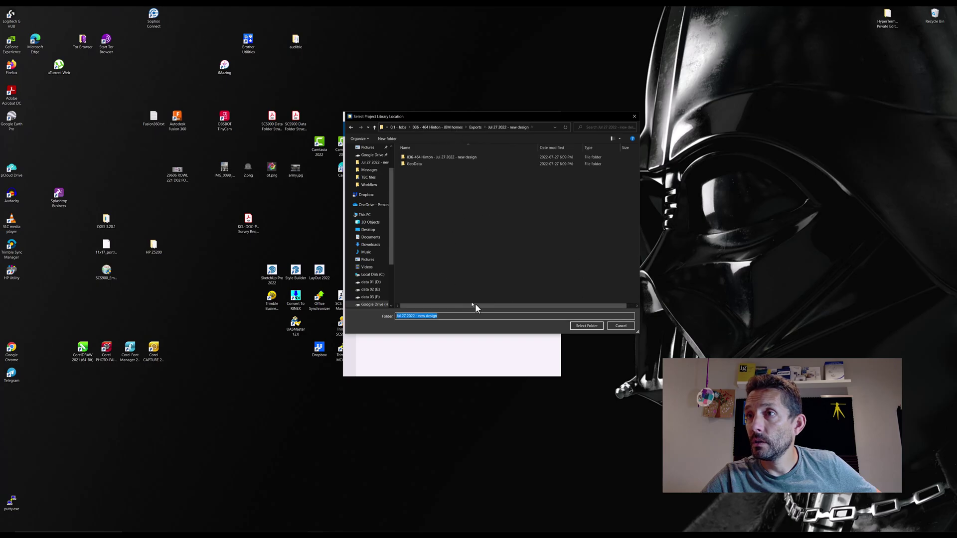
{"action": "left_click", "coordinate": [580, 325]}
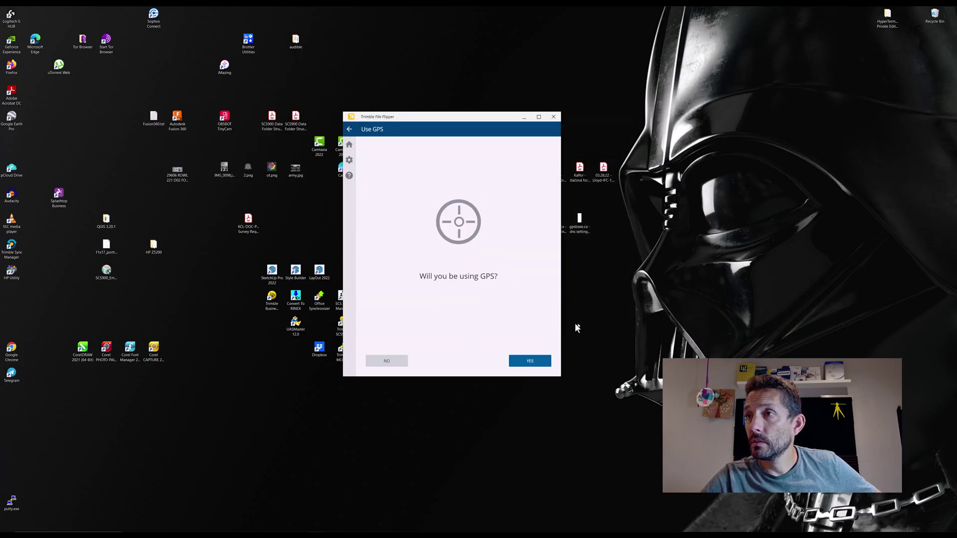
{"action": "left_click", "coordinate": [541, 363]}
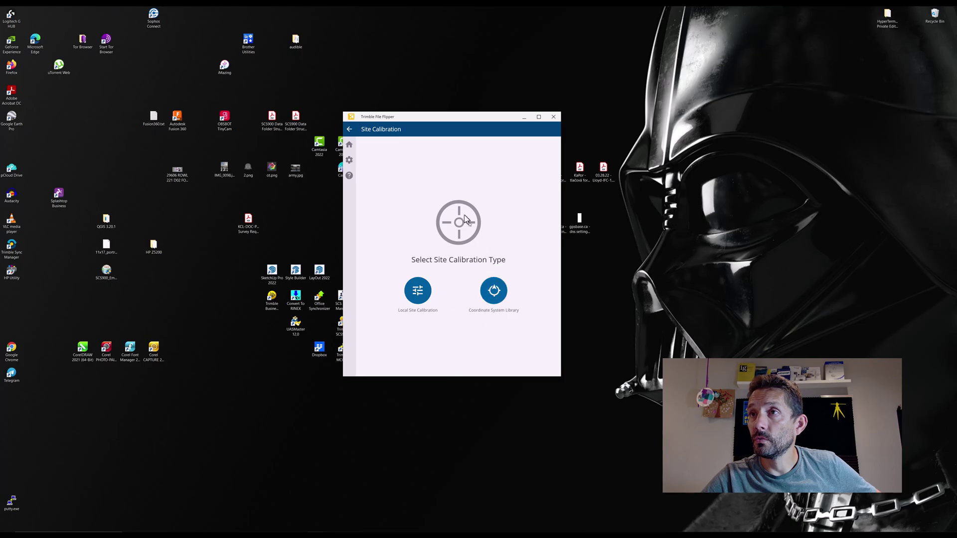
Use local site calibration 036 - 464 Hinton.cal from the Hinton folder, declining the geoid
{"action": "left_click", "coordinate": [419, 291]}
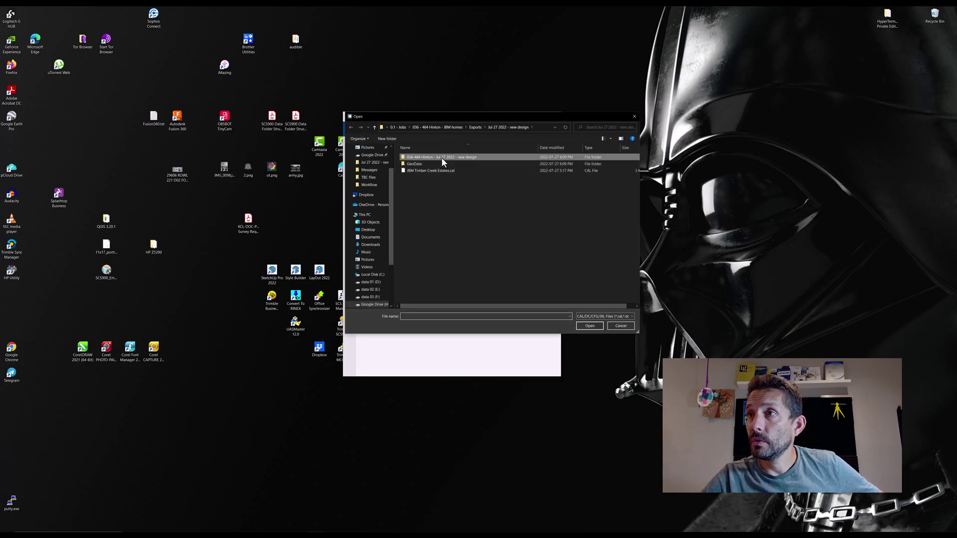
{"action": "double_click", "coordinate": [441, 158]}
{"action": "left_click", "coordinate": [438, 157]}
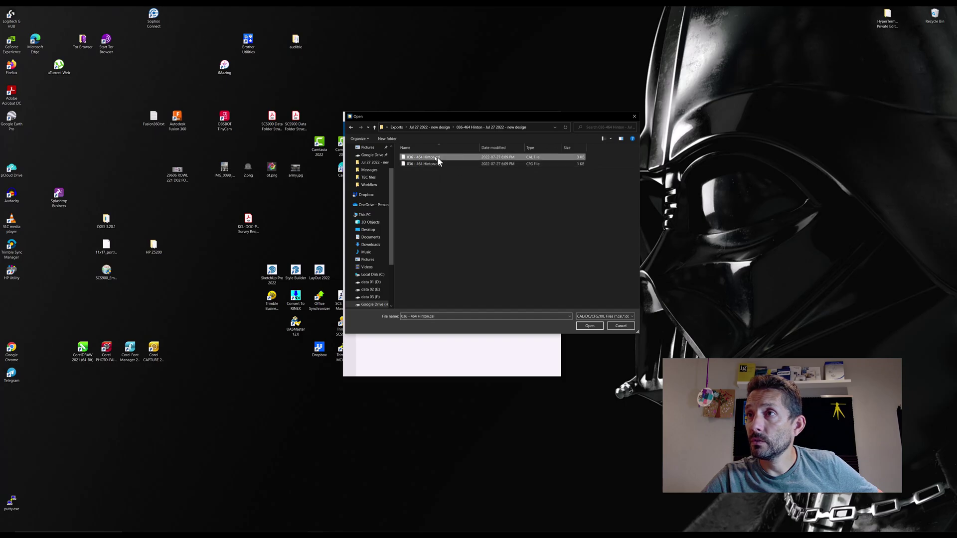
{"action": "left_click", "coordinate": [582, 326]}
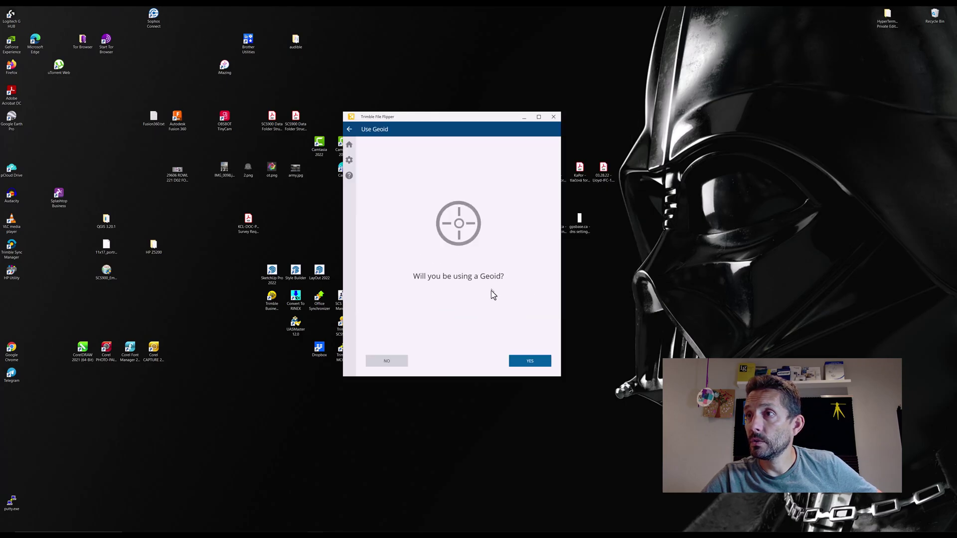
{"action": "left_click", "coordinate": [396, 359]}
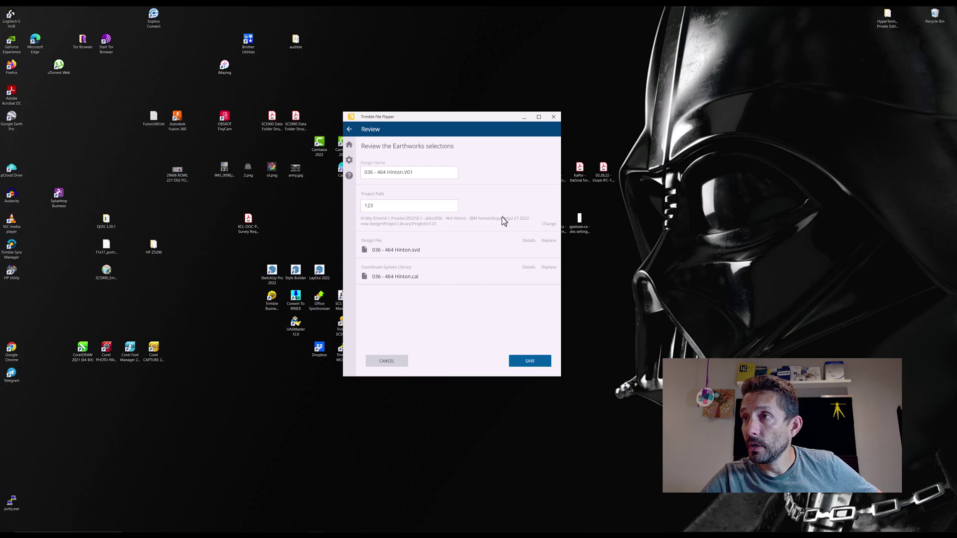
Save the converted Hinton design for Earthworks, dismiss the confirmation, and cancel a new file browse
{"action": "left_click", "coordinate": [527, 364]}
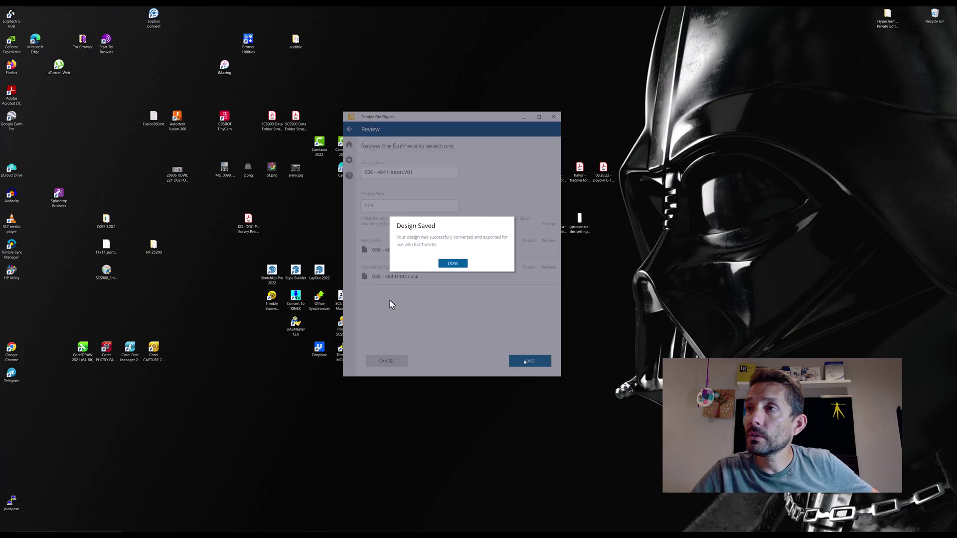
{"action": "left_click", "coordinate": [454, 264]}
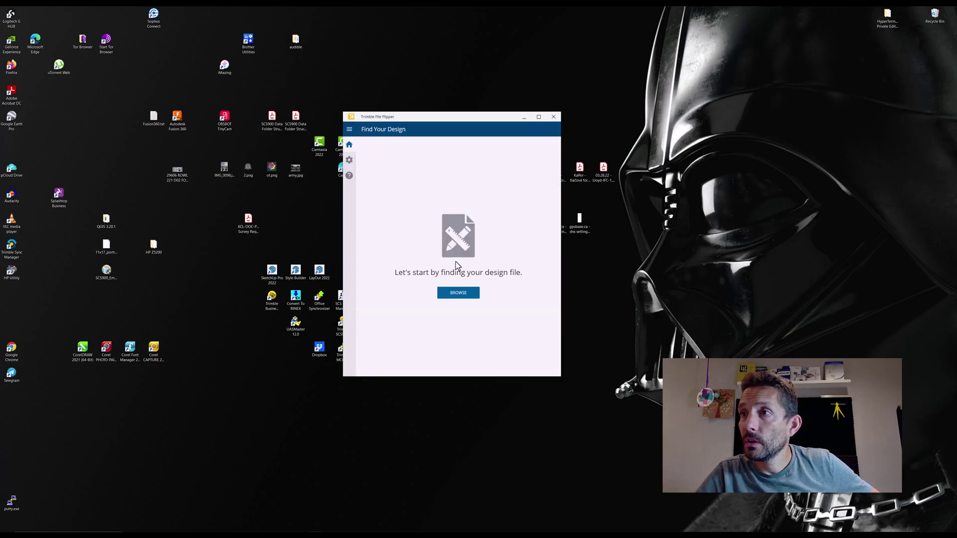
{"action": "left_click", "coordinate": [460, 296]}
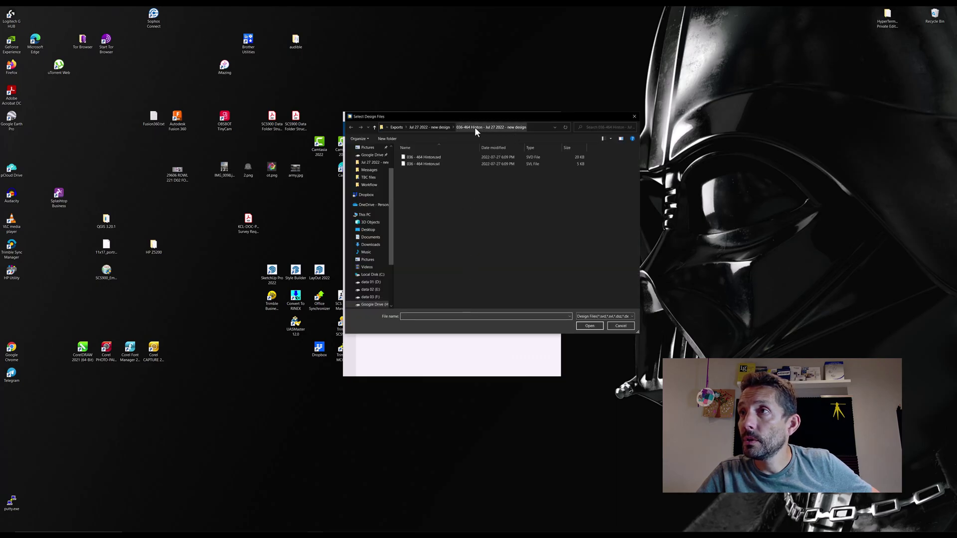
{"action": "left_click", "coordinate": [634, 116]}
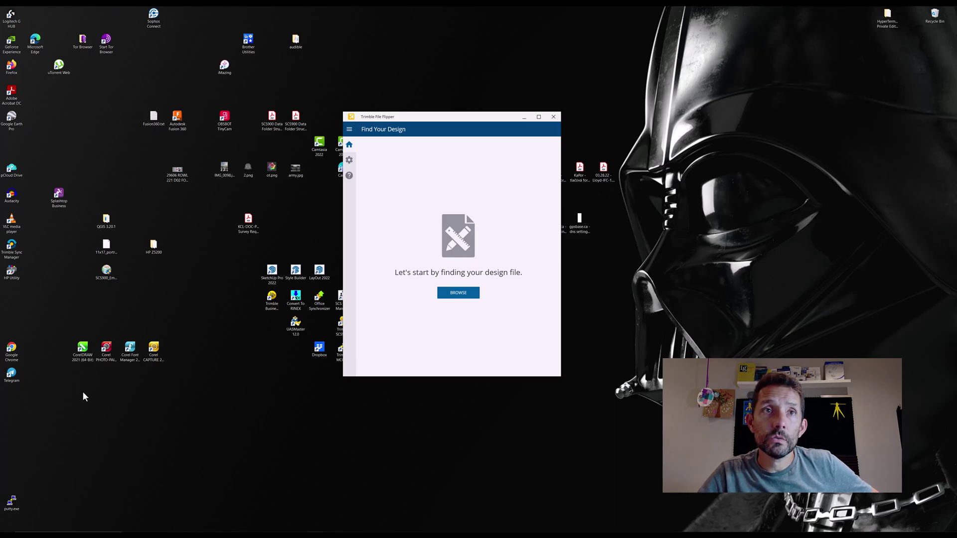
Open the folder containing the recent 036 - 464 Hinton.cal calibration file from Quick access
{"action": "left_click_drag", "start_coordinate": [443, 155], "coordinate": [491, 158]}
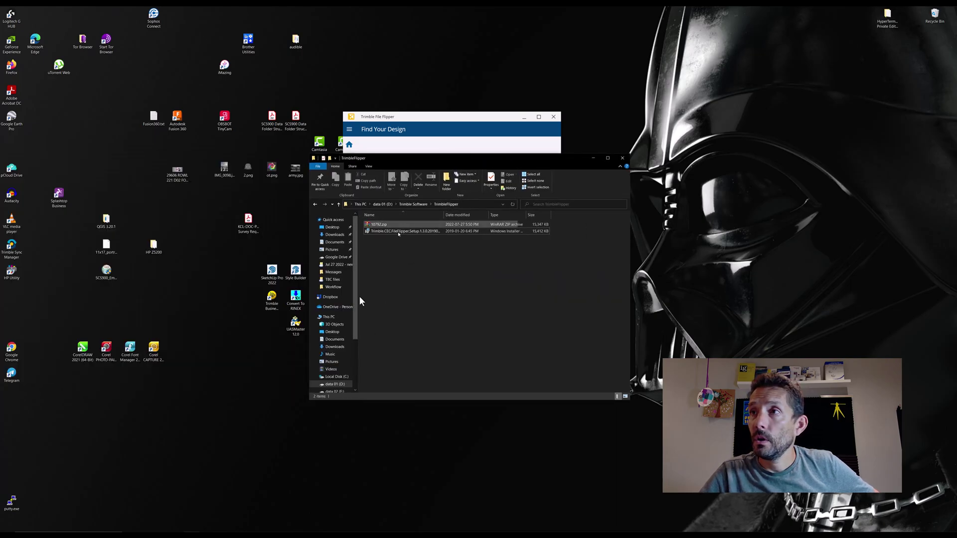
{"action": "left_click", "coordinate": [341, 221]}
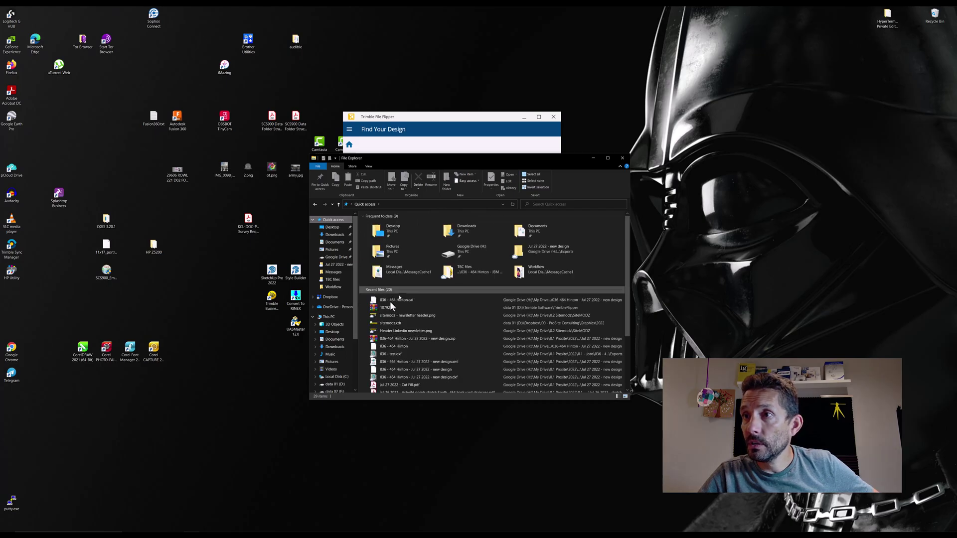
{"action": "left_click", "coordinate": [384, 301]}
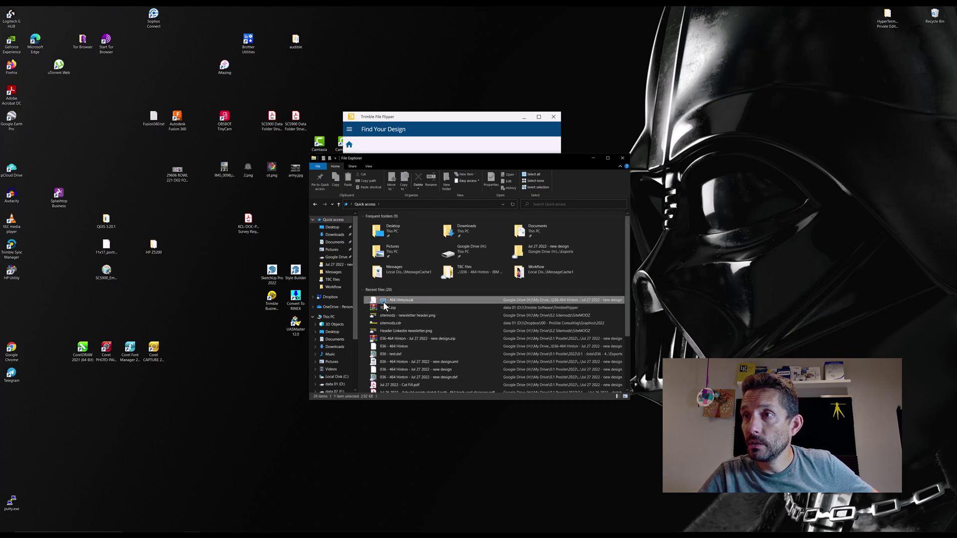
{"action": "right_click", "coordinate": [384, 301]}
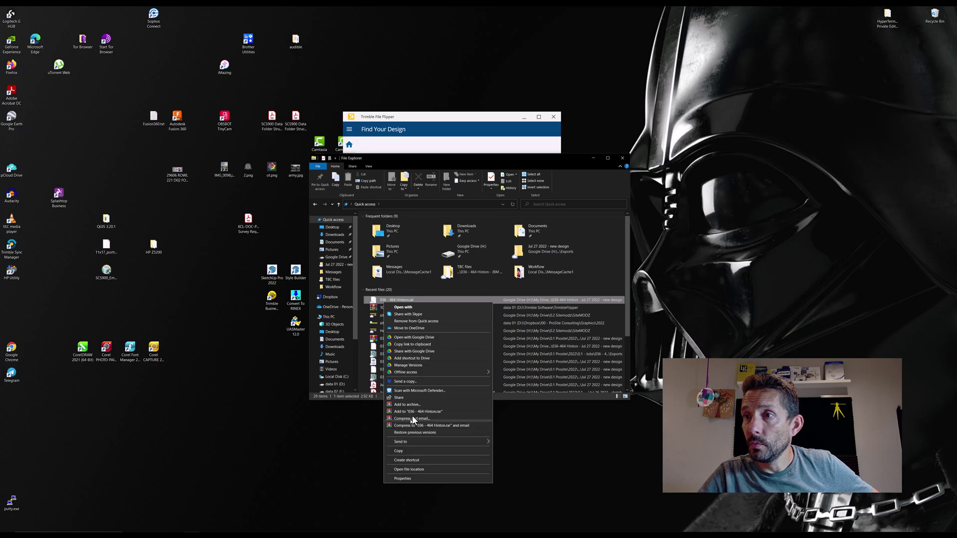
{"action": "left_click", "coordinate": [409, 469]}
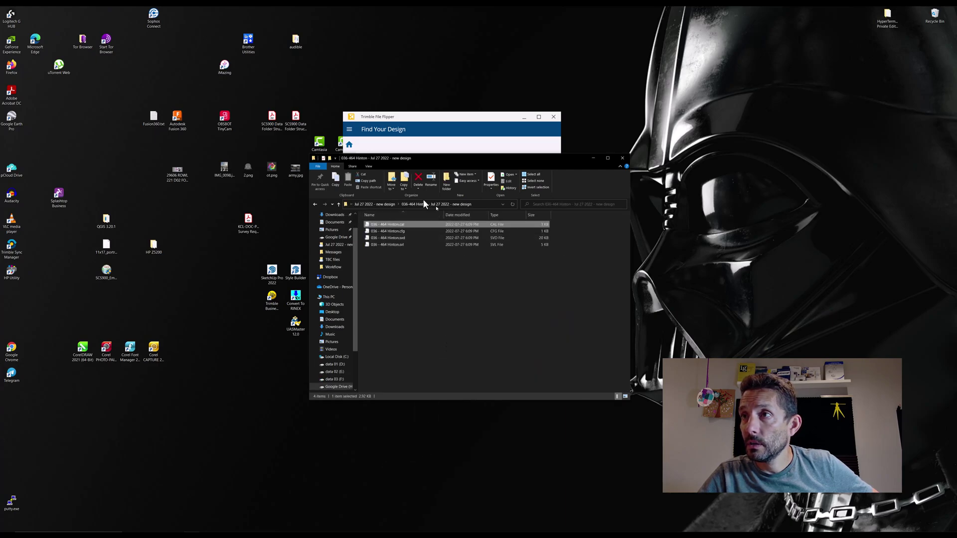
Browse to ProjectLibrary\Projects\123\OfficeData\Designs to confirm 036 - 464 Hinton.V01.dsz, then return to File Flipper
{"action": "left_click", "coordinate": [387, 205]}
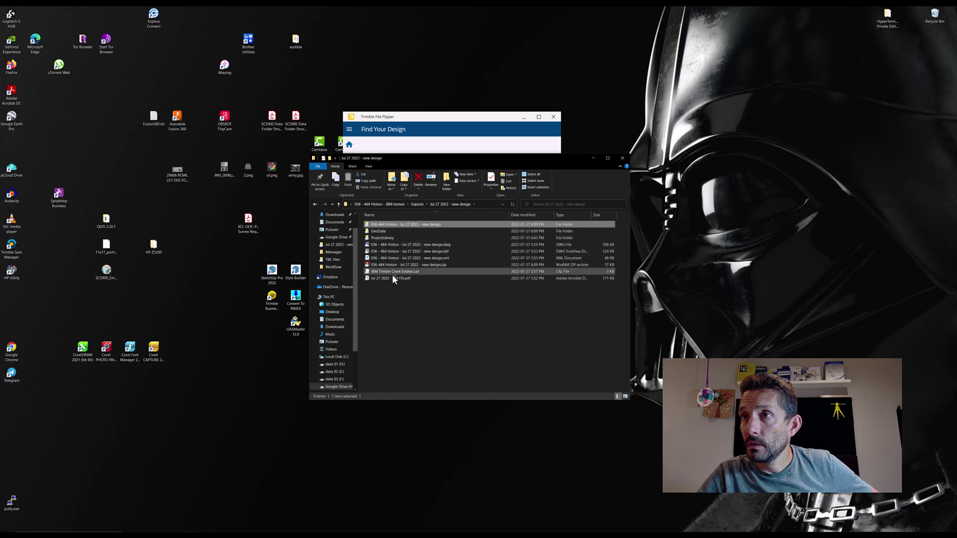
{"action": "double_click", "coordinate": [390, 237]}
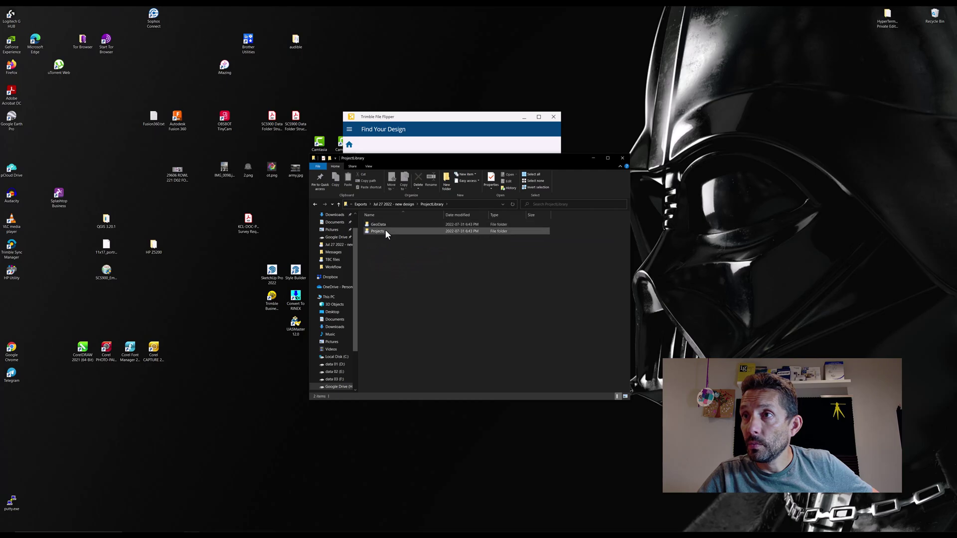
{"action": "double_click", "coordinate": [385, 229]}
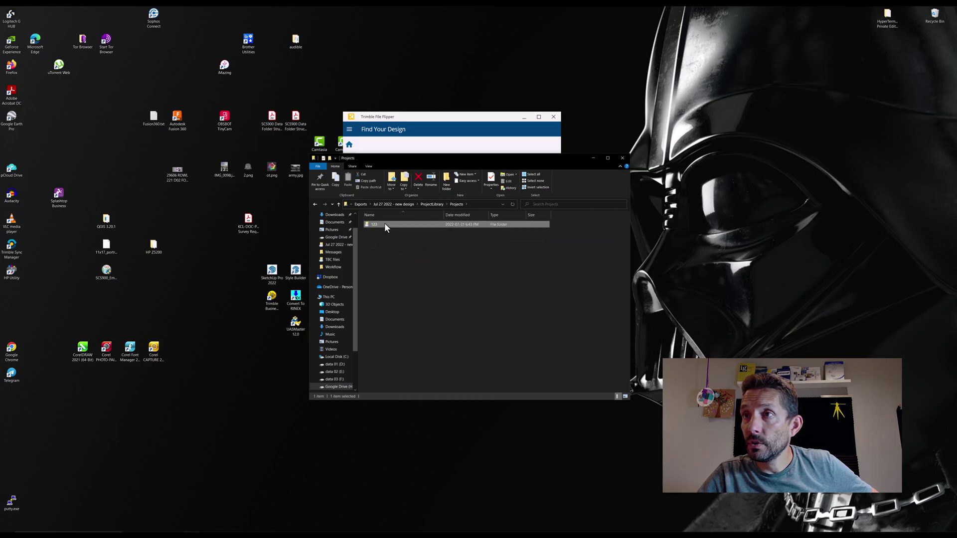
{"action": "double_click", "coordinate": [385, 225]}
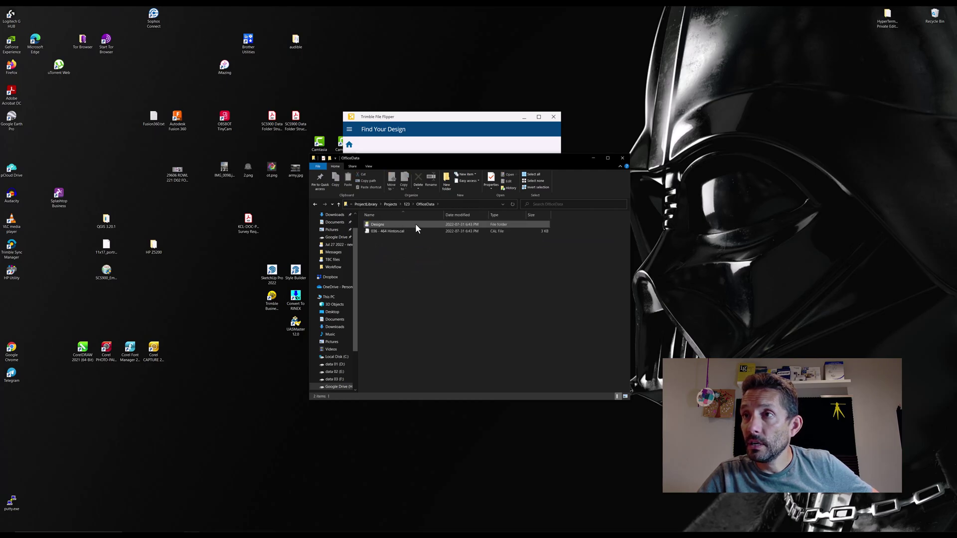
{"action": "double_click", "coordinate": [394, 229]}
{"action": "double_click", "coordinate": [385, 225]}
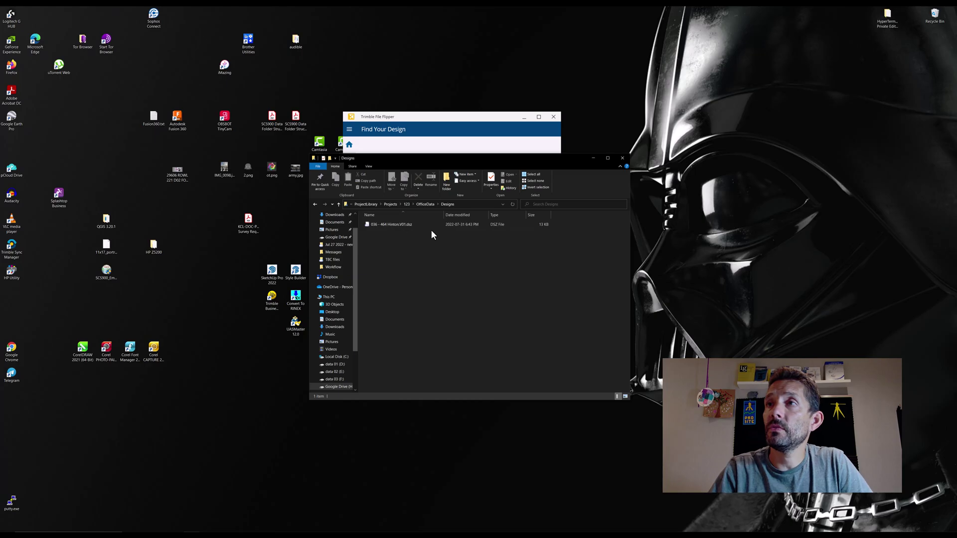
{"action": "left_click", "coordinate": [435, 121]}
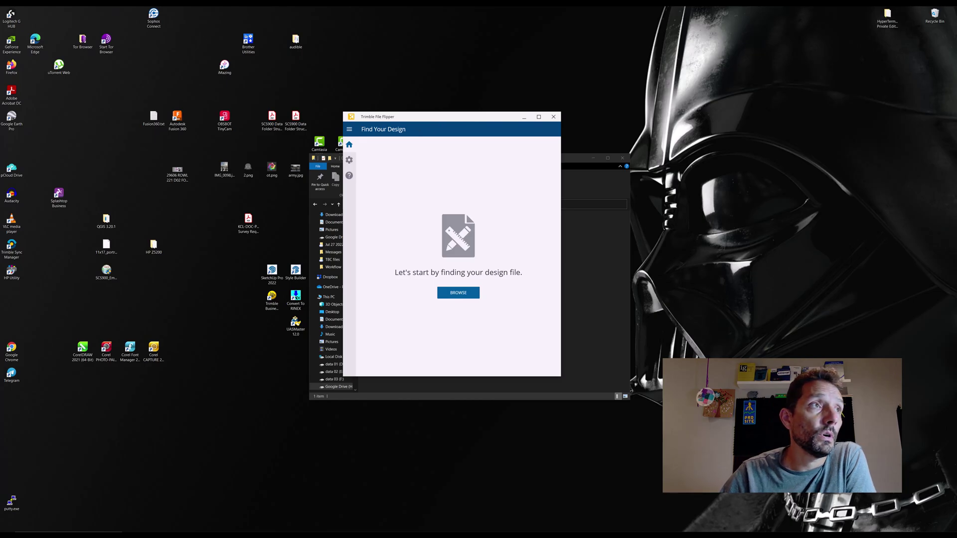
Return to the Trimble tab in Firefox, scrolled to the top of the File Flipper download form
{"action": "key", "text": "alt+Tab"}
{"action": "left_click", "coordinate": [204, 76]}
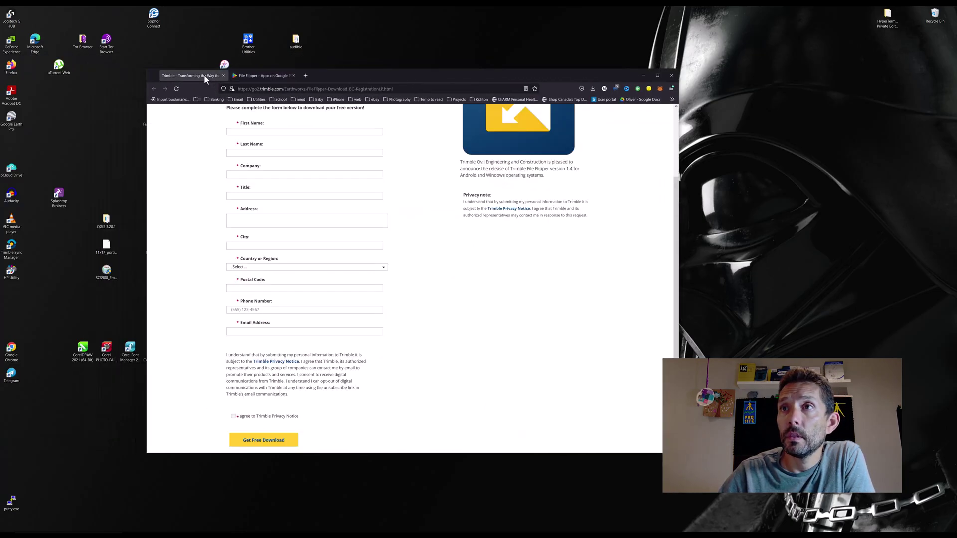
{"action": "scroll", "coordinate": [295, 164], "scroll_direction": "up", "scroll_amount": 3}
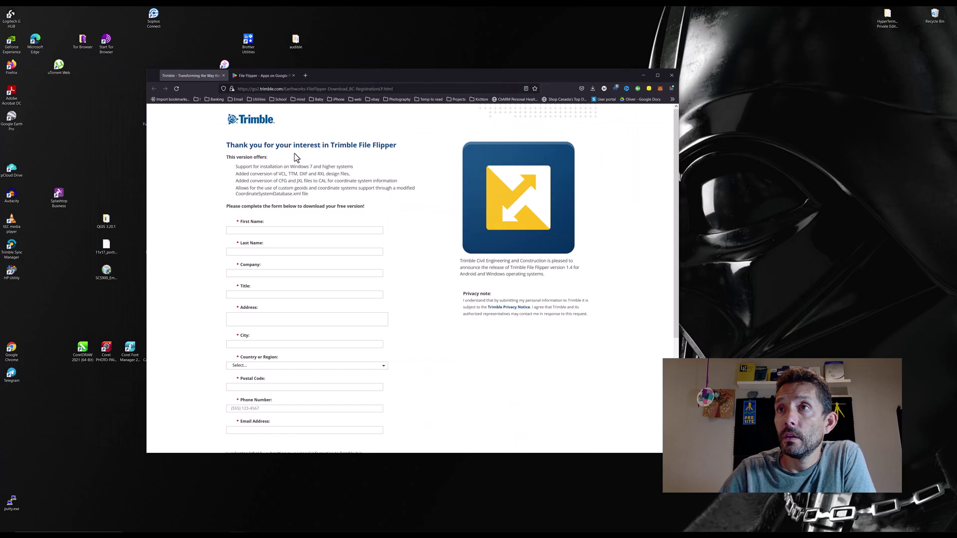